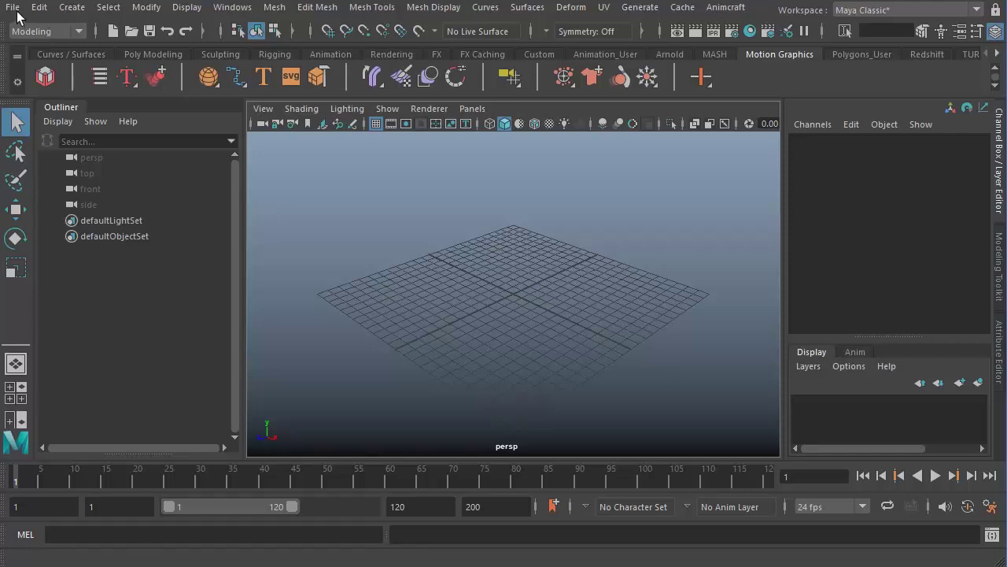
Open the Mapping_01.ma scene from the ac_samples folder without saving the untitled scene.
left_click(29, 47)
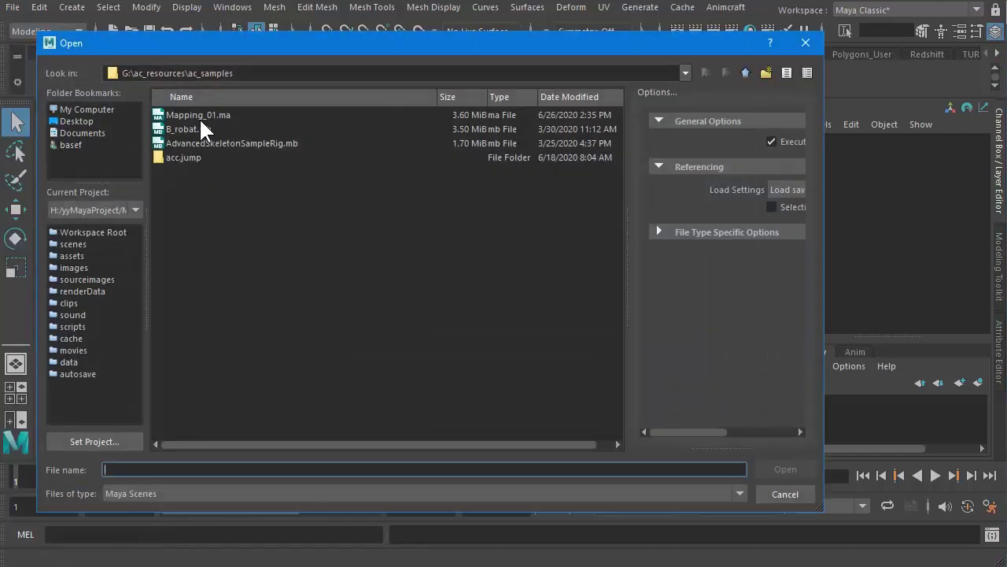
left_click(166, 116)
left_click(783, 466)
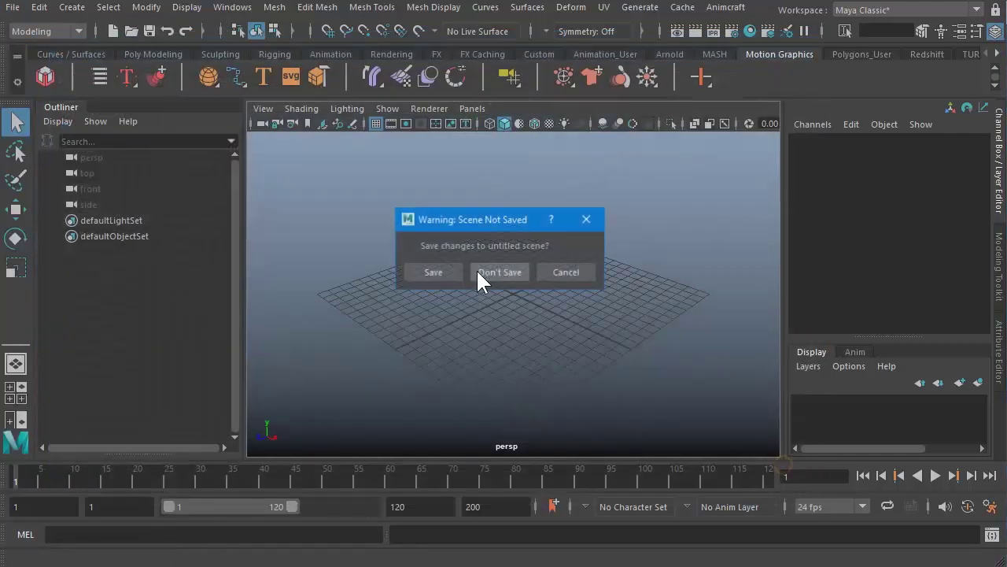
left_click(480, 271)
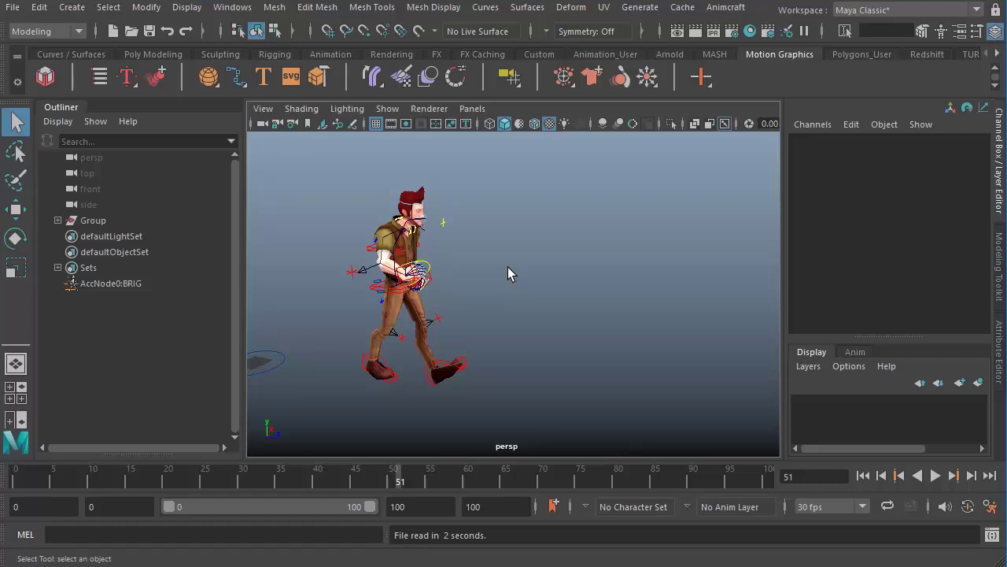
Select the character's left arm IK control and open Animcraft's Controller Mapping Editor.
left_click_drag(497, 279, 504, 298, "alt")
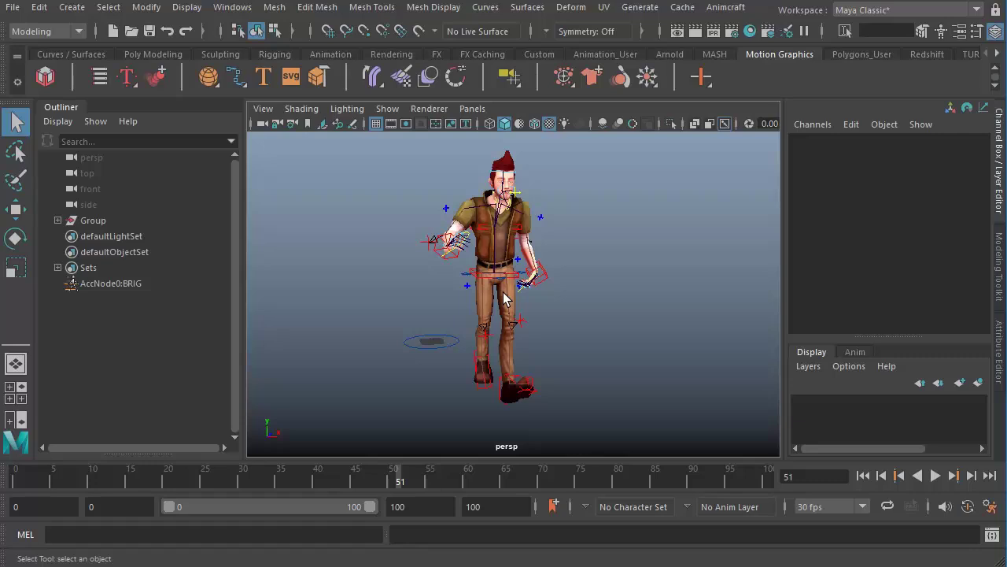
mouse_move(503, 293)
left_mouse_down("alt")
mouse_move(578, 308)
mouse_move(500, 304)
left_mouse_up("alt")
right_click_drag(500, 304, 568, 304, "alt")
left_click_drag(580, 276, 592, 296)
scroll(592, 296, "down", 2)
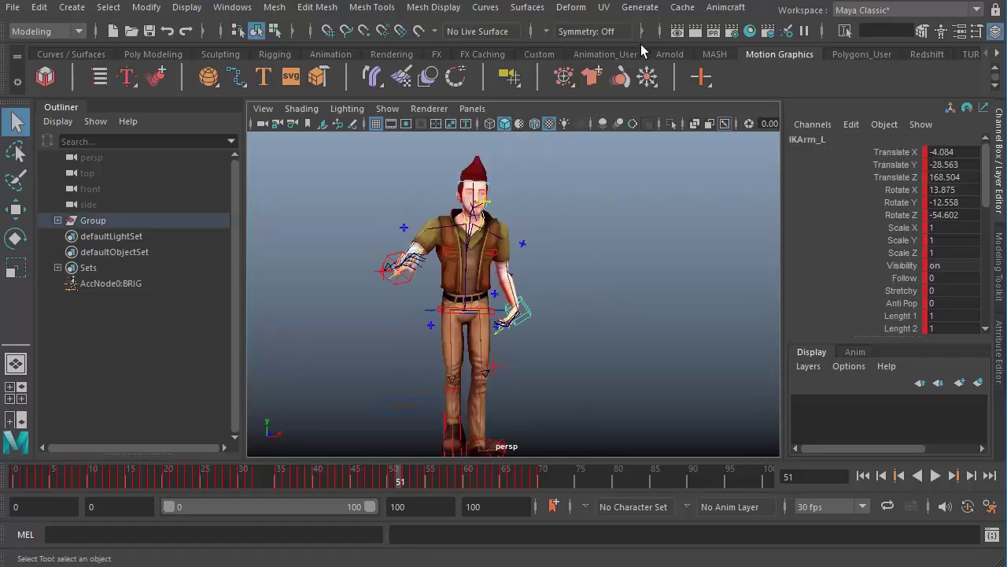
left_click(725, 7)
left_click(754, 33)
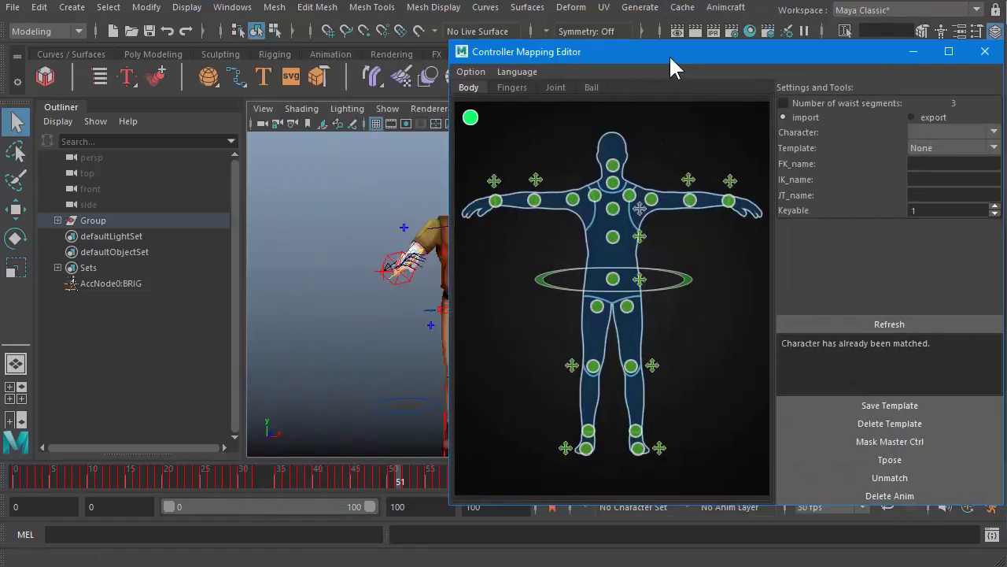
left_click_drag(393, 308, 405, 315, "alt")
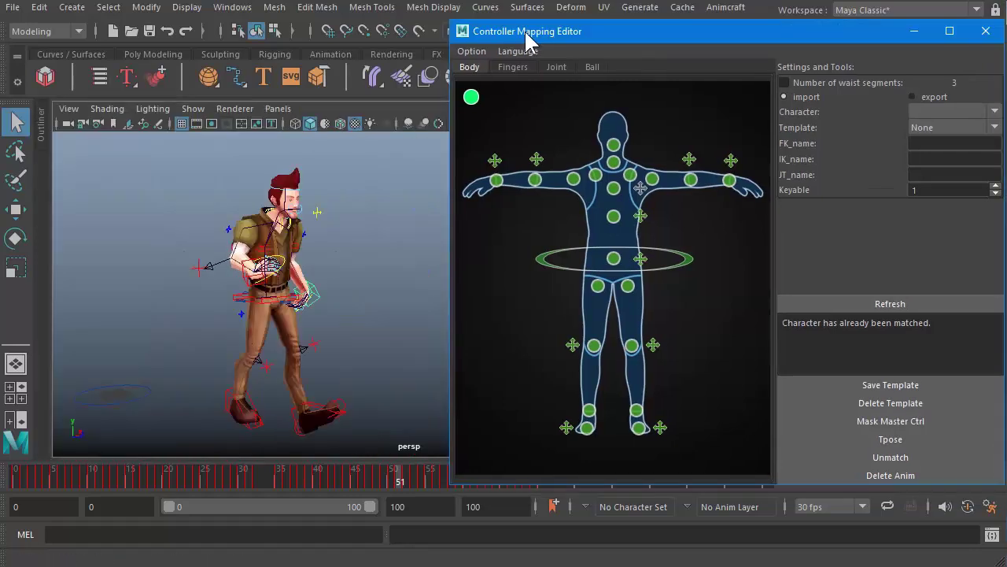
Delete the character's animation with the mapping editor so the rig returns to its default pose.
left_click(868, 475)
left_click_drag(247, 316, 310, 318, "alt")
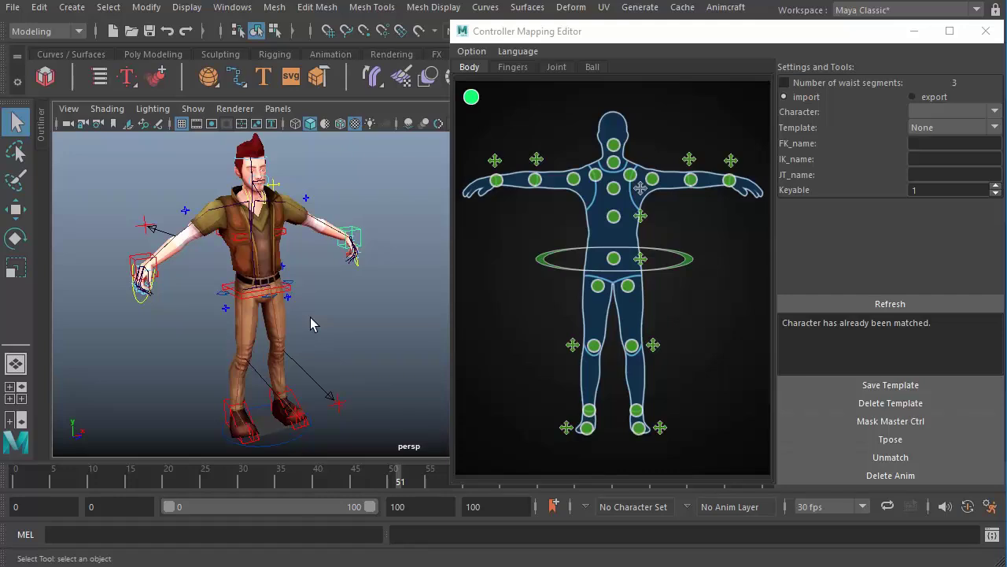
left_click_drag(315, 304, 367, 291, "alt")
scroll(304, 336, "down", 4)
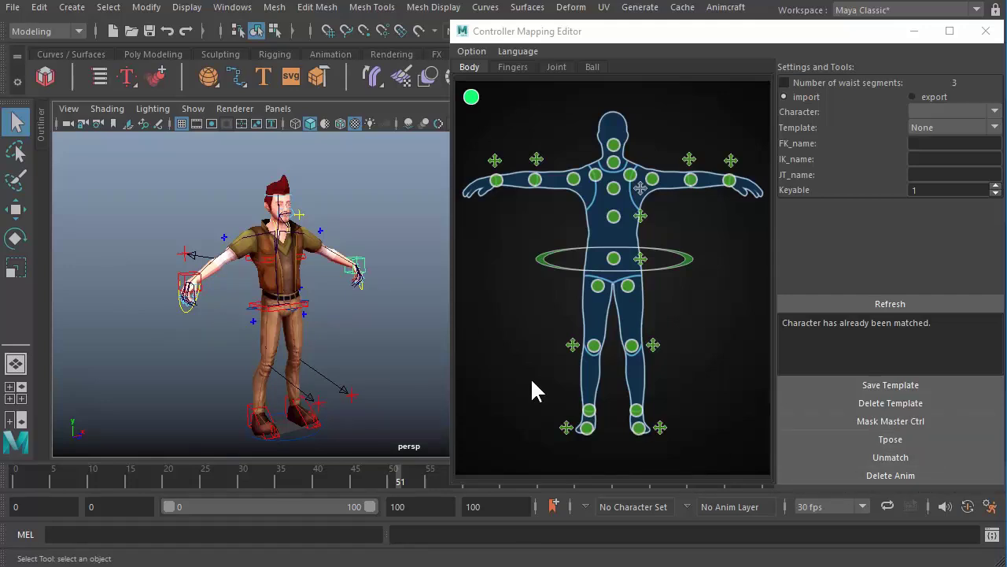
Unmatch the character and show the finger mapping page of the Controller Mapping Editor.
left_click(504, 34)
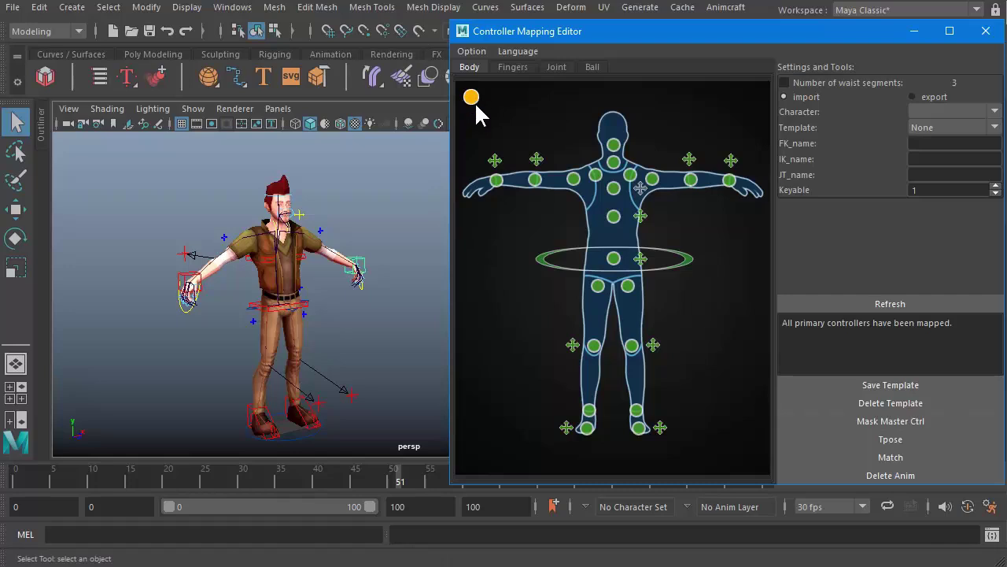
left_click(513, 67)
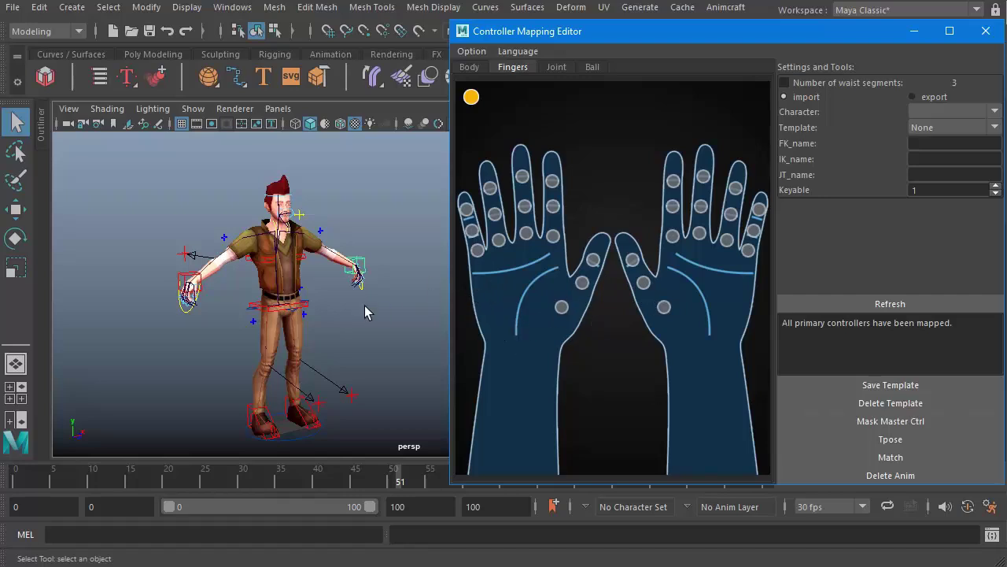
Display the rig in wireframe and map the FKThumbFinger1_L control to the base joint of the left thumb.
left_click_drag(372, 302, 383, 259, "alt")
middle_click_drag(296, 262, 256, 296, "alt")
scroll(302, 320, "up", 5)
middle_click_drag(373, 303, 329, 308, "alt")
key("a")
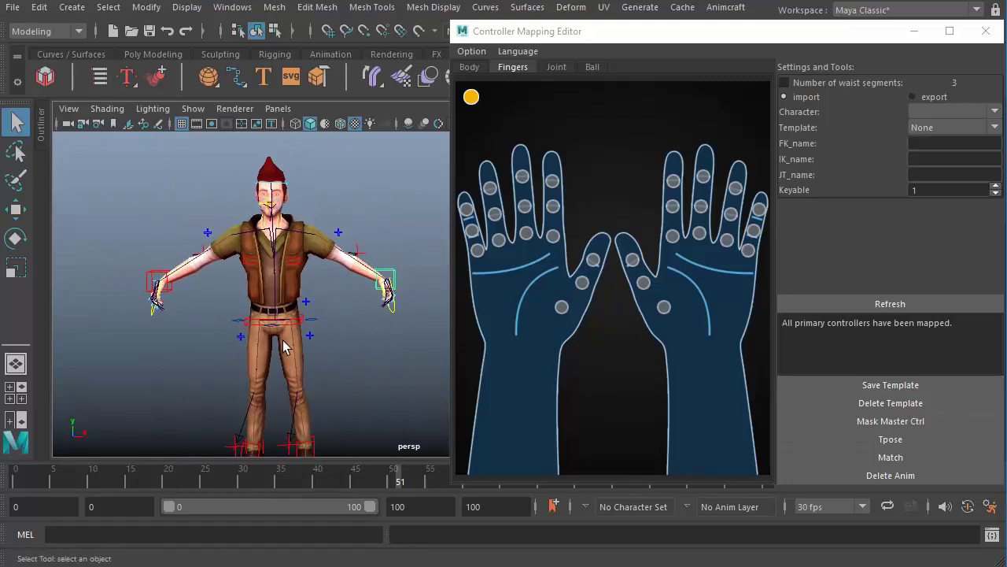
middle_click_drag(371, 310, 339, 300, "alt")
right_click_drag(196, 436, 69, 259, "alt")
middle_click_drag(309, 357, 294, 323, "alt")
right_click_drag(295, 324, 319, 361, "alt")
middle_click_drag(336, 342, 369, 341, "alt")
right_click_drag(369, 342, 228, 327, "alt")
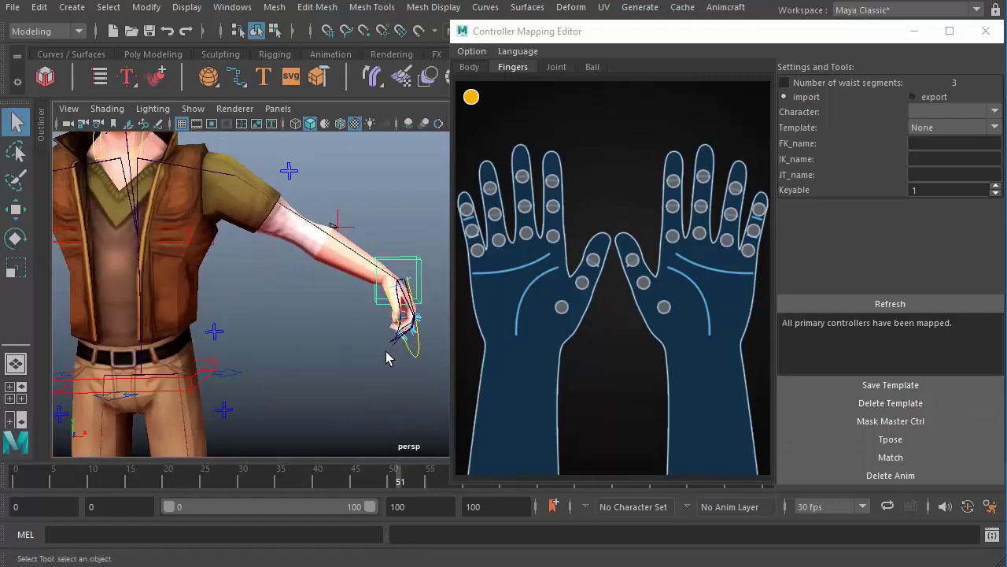
left_click_drag(413, 317, 355, 334, "alt")
middle_click_drag(355, 335, 299, 316, "alt")
left_click_drag(299, 316, 321, 318, "alt")
right_click_drag(236, 314, 303, 299, "alt")
middle_click_drag(303, 299, 294, 310, "alt")
left_click_drag(295, 310, 352, 270, "alt")
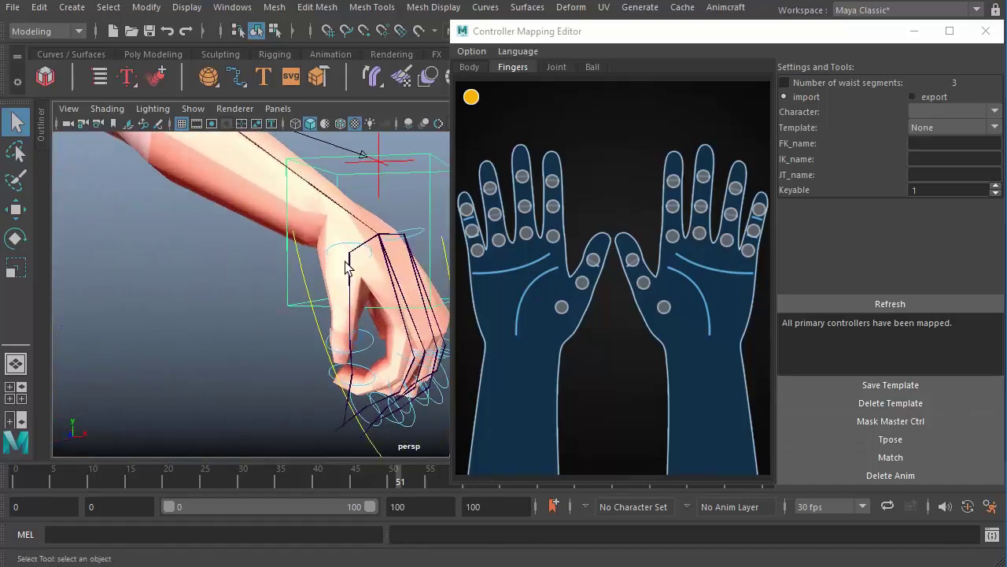
left_click(338, 241)
key("f")
right_click_drag(319, 298, 145, 271, "alt")
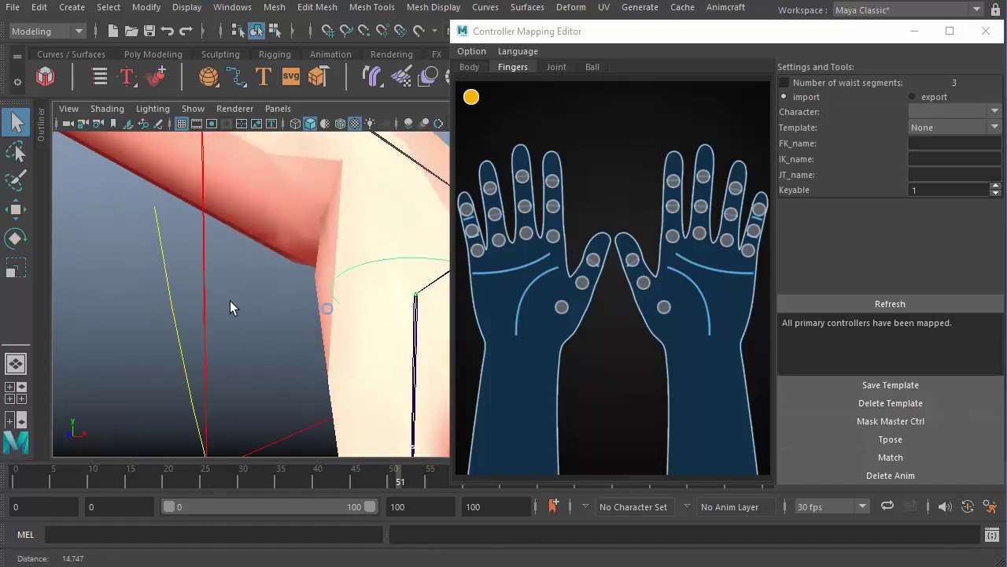
middle_click_drag(352, 347, 245, 298, "alt")
right_click_drag(304, 322, 193, 300, "alt")
middle_click_drag(340, 333, 289, 312, "alt")
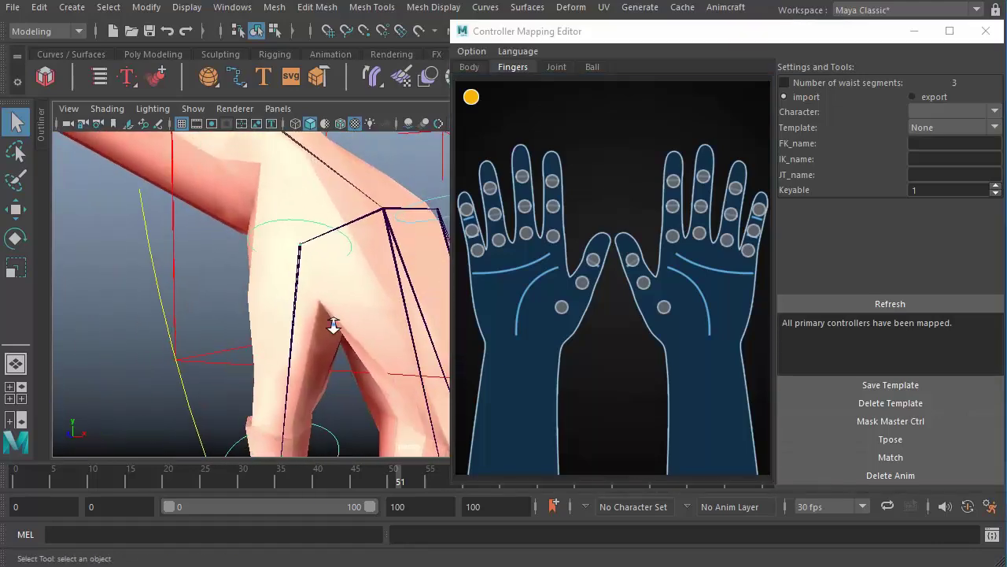
right_click_drag(335, 329, 318, 319, "alt")
left_click_drag(317, 320, 307, 216, "alt")
key("4")
middle_click_drag(312, 214, 294, 283, "alt")
key("w")
left_click_drag(299, 278, 362, 303, "alt")
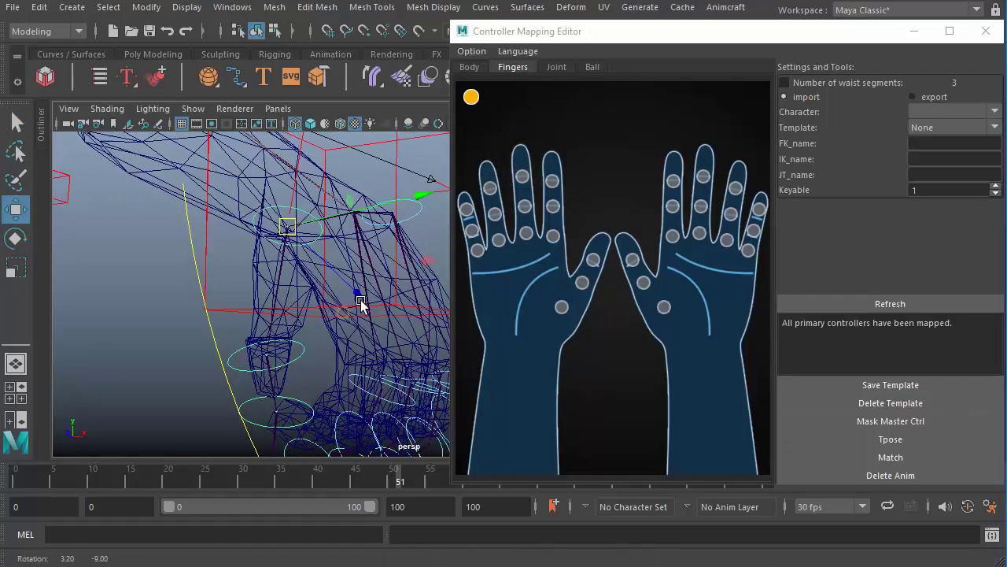
left_click(663, 308)
Map FKThumbFinger2_L and FKThumbFinger3_L to the middle and tip joints of the left thumb.
left_click_drag(276, 326, 322, 317, "alt")
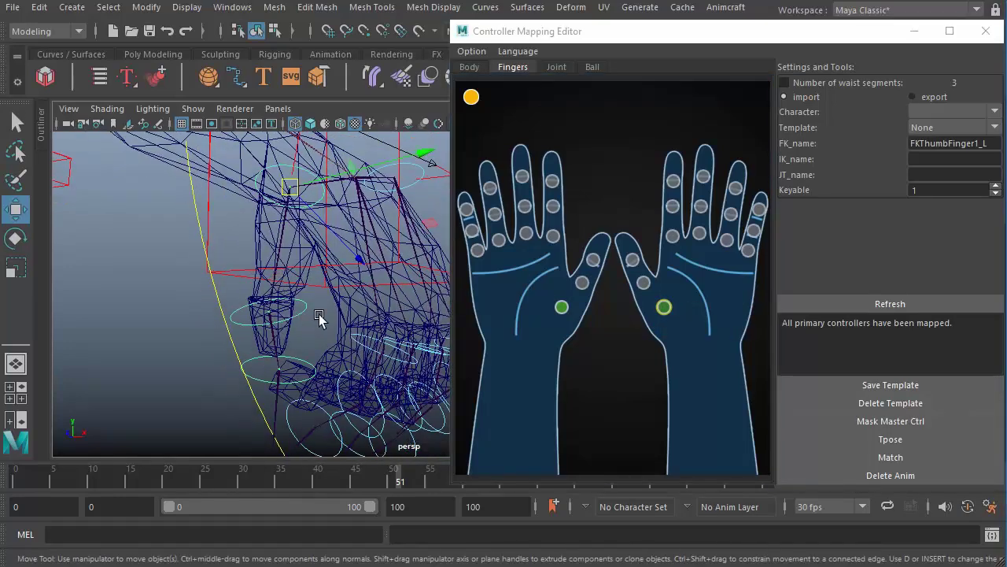
left_click(309, 312)
left_click(644, 282)
left_click_drag(304, 351, 293, 322, "alt")
left_click(294, 323)
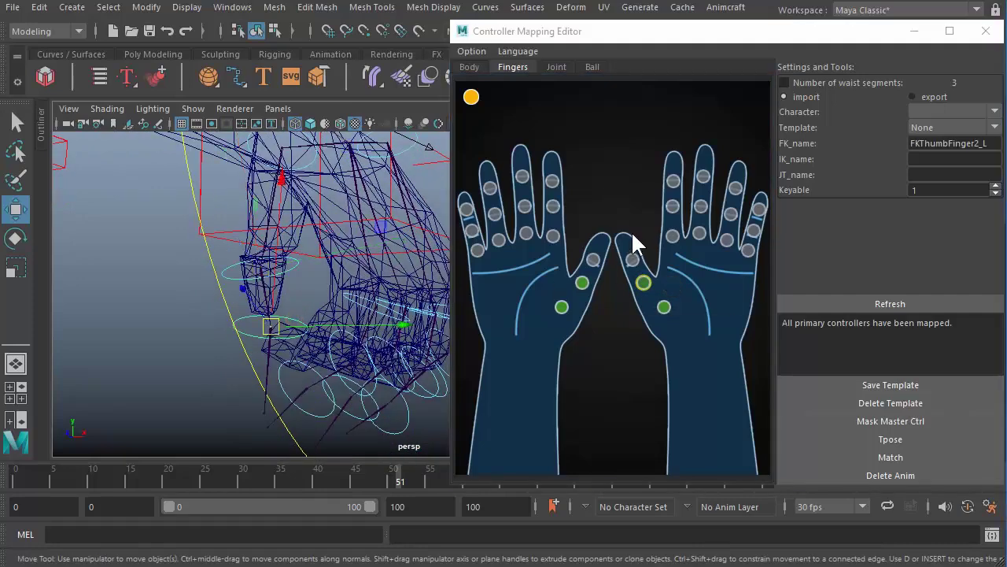
left_click(631, 259)
Map FKIndexFinger1_L, FKIndexFinger2_L and FKIndexFinger3_L to the left index finger's joints from base to tip.
left_click_drag(304, 341, 391, 275, "alt")
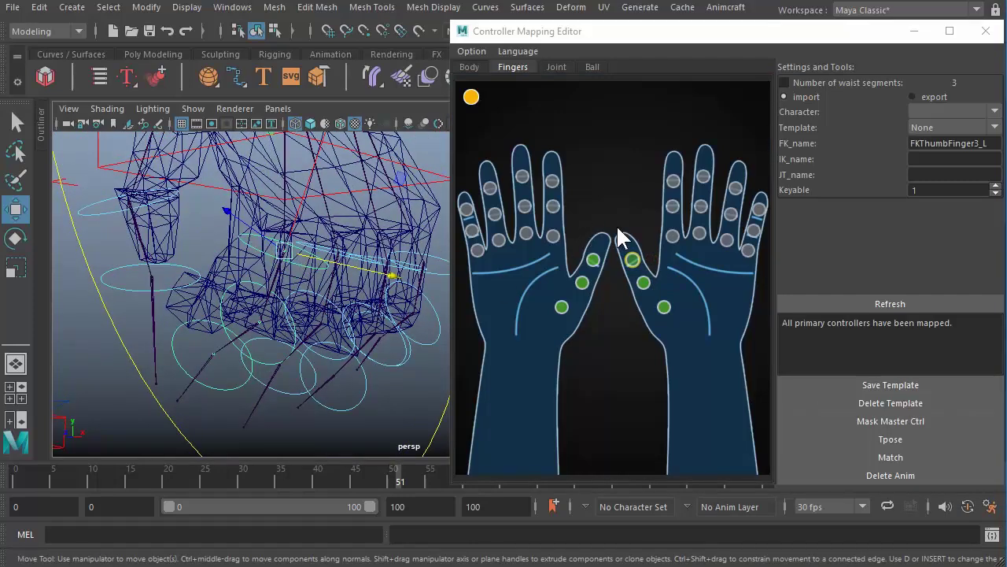
right_click(677, 242)
left_click(697, 248)
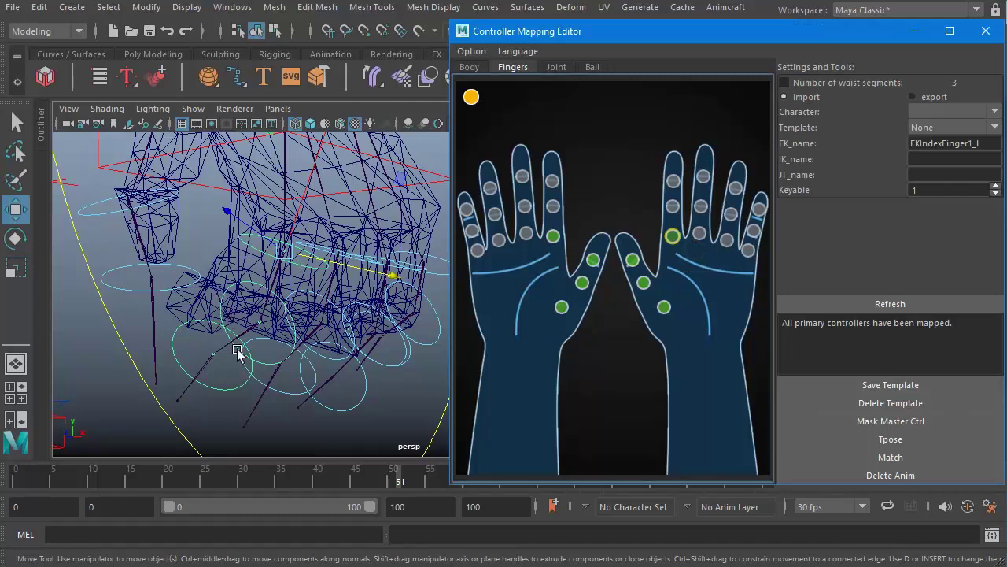
left_click(264, 368)
right_click(674, 205)
left_click(693, 212)
left_click(250, 396)
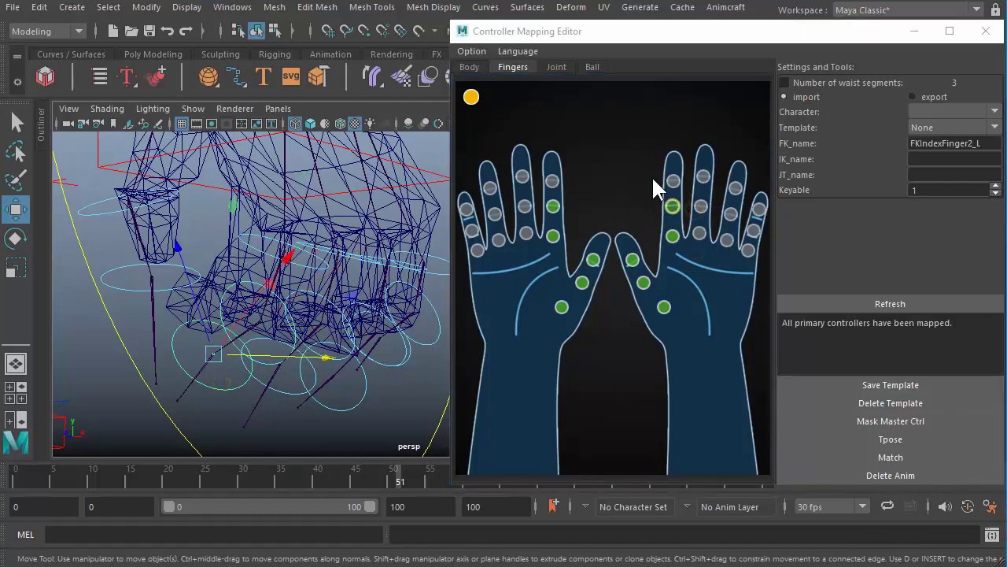
right_click(673, 181)
left_click(698, 186)
Map FKMiddleFinger1_L, FKMiddleFinger2_L and FKMiddleFinger3_L to the left middle finger's joints from base to tip.
mouse_move(285, 315)
left_mouse_down("alt")
mouse_move(278, 323)
mouse_move(285, 304)
left_mouse_up("alt")
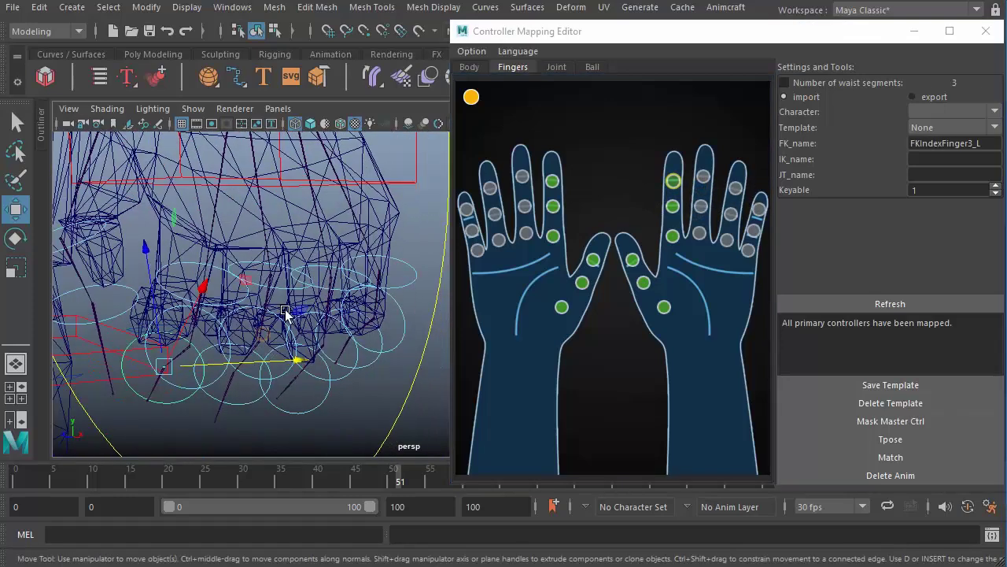
right_click(701, 228)
left_click(727, 235)
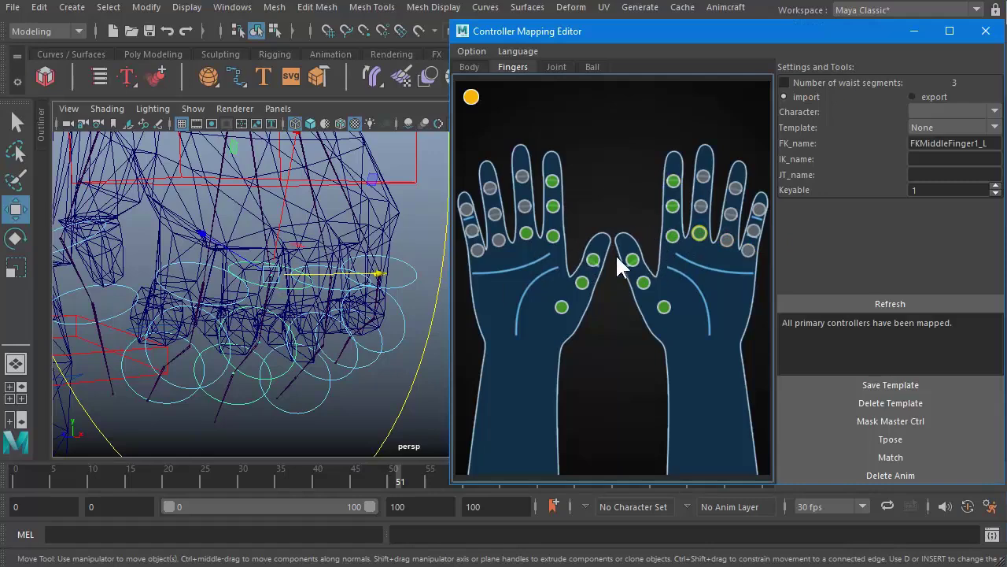
mouse_move(253, 348)
left_mouse_down("alt")
mouse_move(236, 386)
mouse_move(251, 340)
left_mouse_up("alt")
left_click(251, 340)
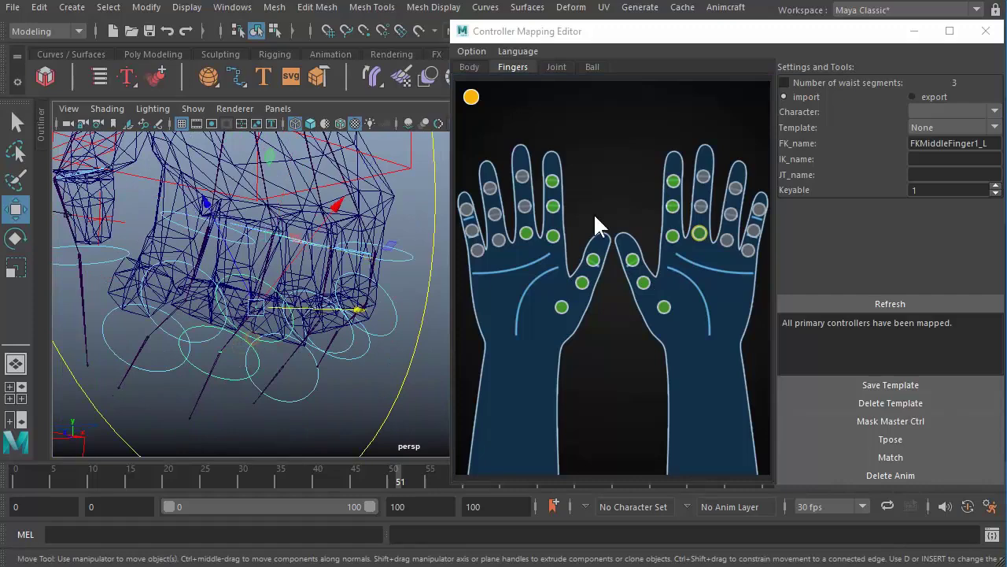
right_click(700, 205)
left_click(726, 213)
left_click_drag(334, 306, 241, 382, "alt")
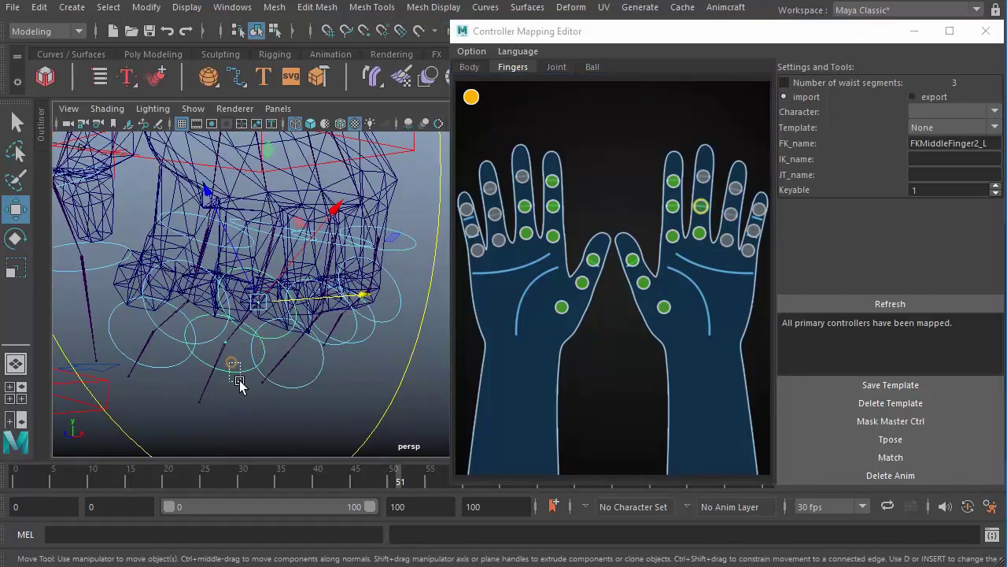
right_click(702, 178)
left_click(732, 184)
Map the three left ring finger controls, starting with FKRingFinger1_L, to the ring finger's joints from base to tip.
left_click_drag(299, 349, 305, 271, "alt")
left_click(300, 250)
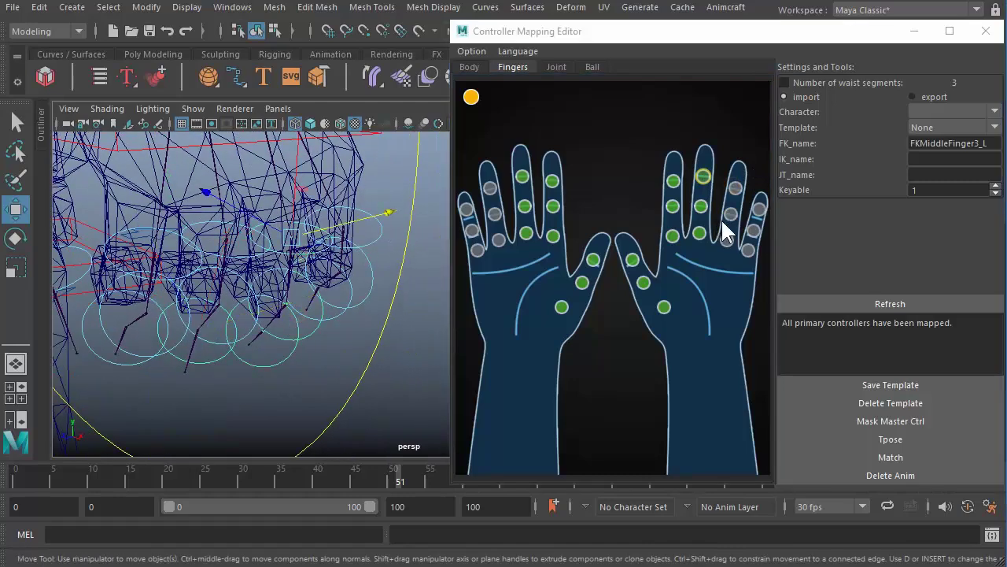
right_click(726, 239)
left_click(752, 247)
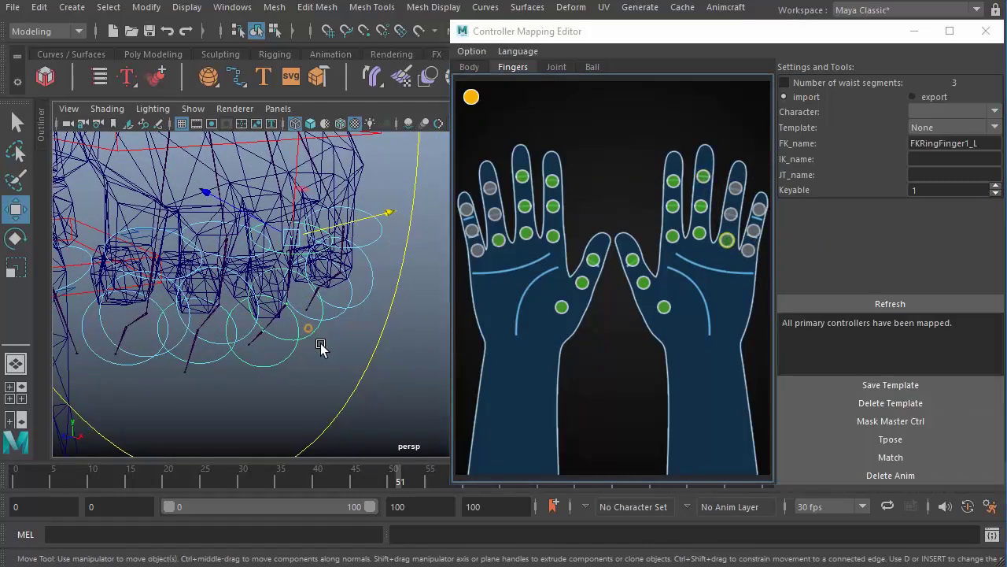
right_click(730, 214)
left_click(761, 219)
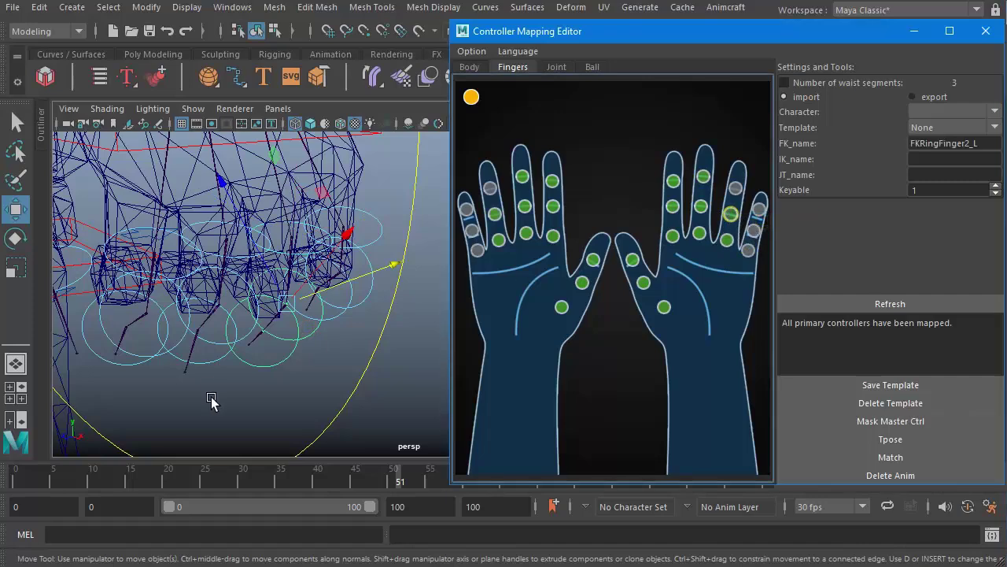
left_click(264, 359)
right_click(735, 188)
left_click(759, 196)
Map FKPinkyFinger1_L, FKPinkyFinger2_L and FKPinkyFinger3_L to the left pinky's joints from base to tip.
left_click_drag(252, 331, 331, 275, "alt")
right_click(746, 250)
left_click(775, 260)
left_click_drag(290, 314, 317, 308, "alt")
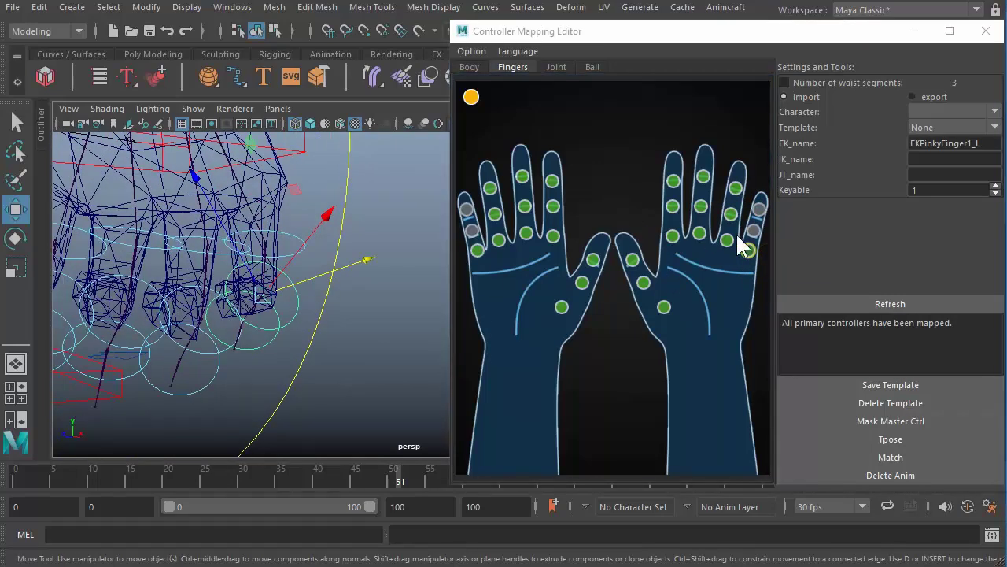
right_click(758, 231)
left_click(776, 239)
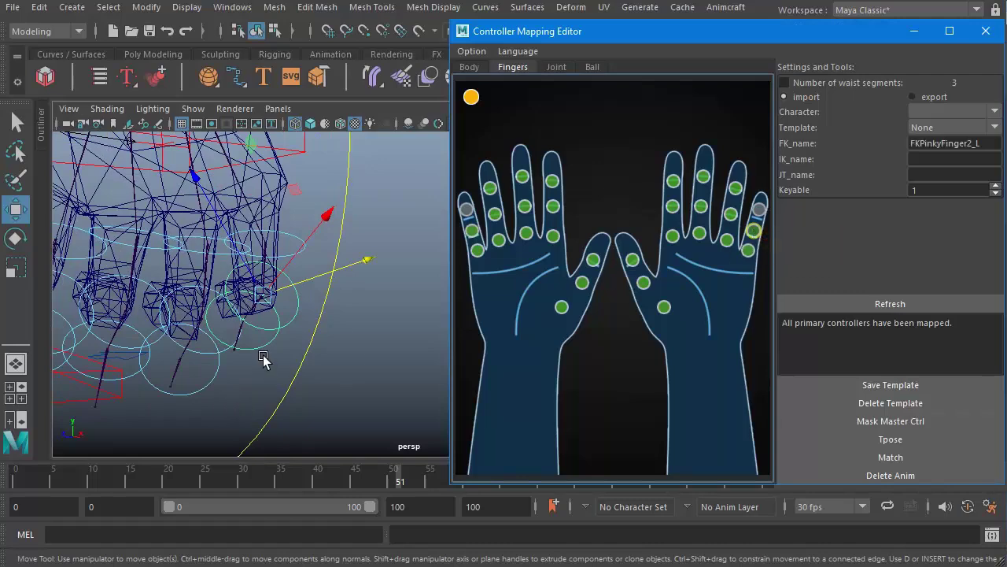
right_click(763, 209)
left_click(777, 220)
Return the viewport to textured shading and frame the whole character with the Select tool active.
left_click_drag(118, 293, 326, 309, "alt")
scroll(329, 295, "down", 5)
right_click_drag(329, 296, 211, 268, "alt")
left_click_drag(211, 268, 283, 273, "alt")
right_click_drag(283, 273, 189, 297, "alt")
left_click_drag(189, 297, 261, 313, "alt")
key("5")
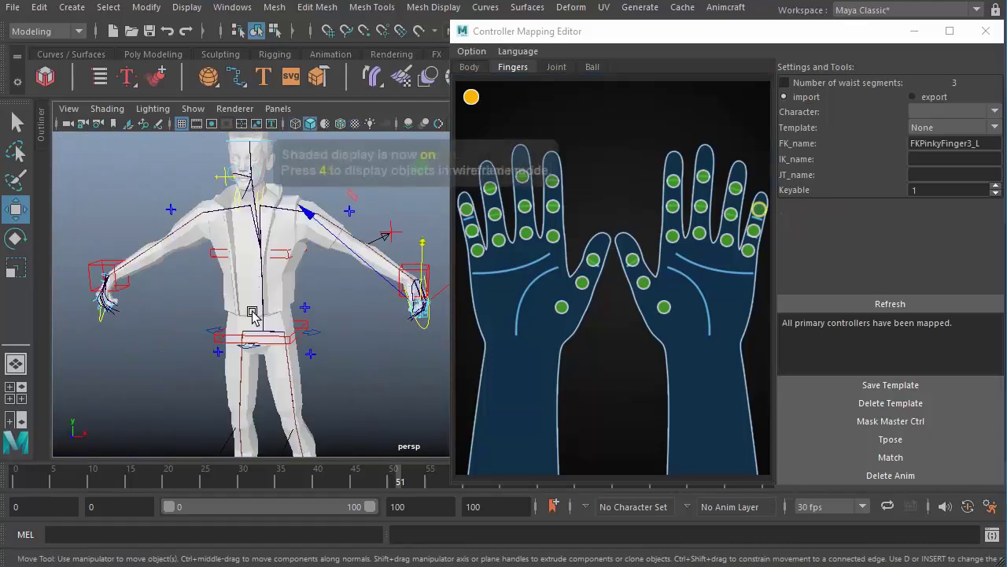
key("6")
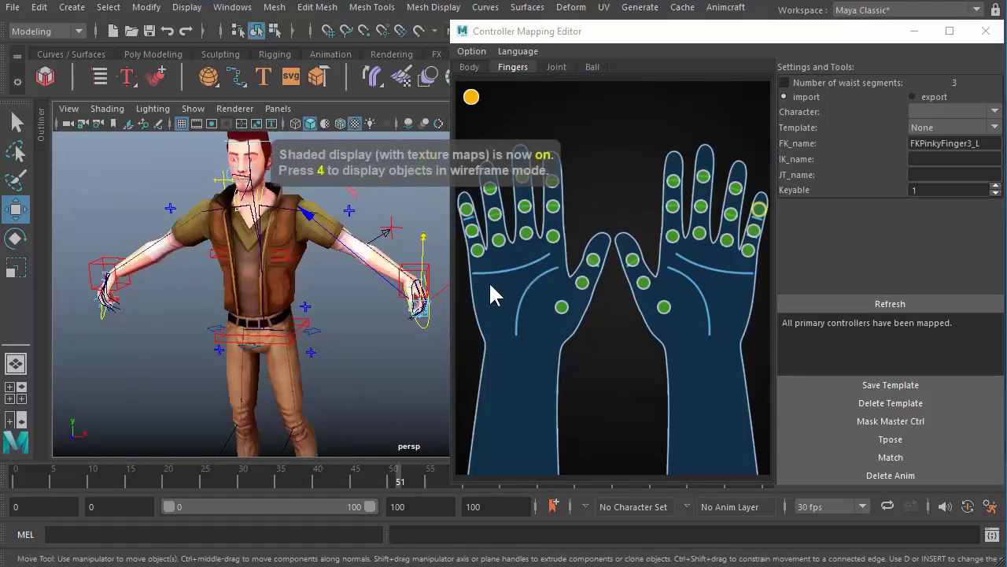
scroll(210, 303, "up", 3)
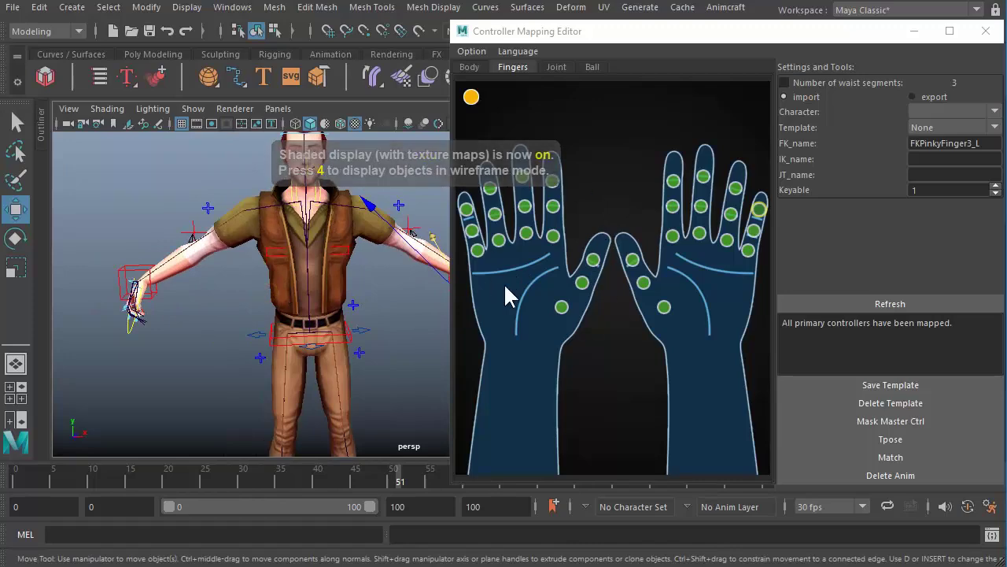
middle_click_drag(321, 307, 312, 310, "alt")
key("f")
key("q")
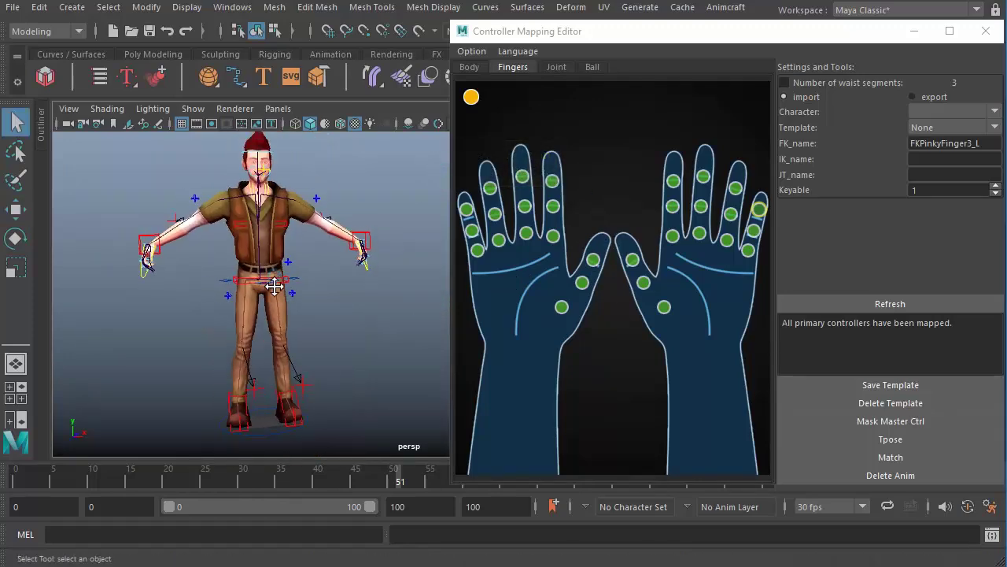
Match the rig to its mapped controllers, accepting the T-pose notice, and check the body and finger mappings.
left_click(889, 457)
left_click(470, 67)
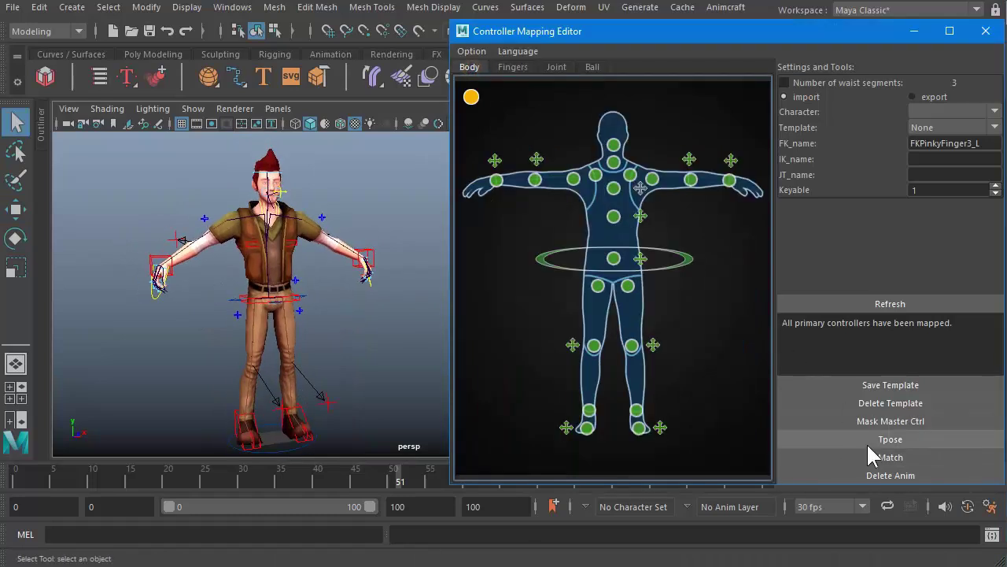
left_click(866, 441)
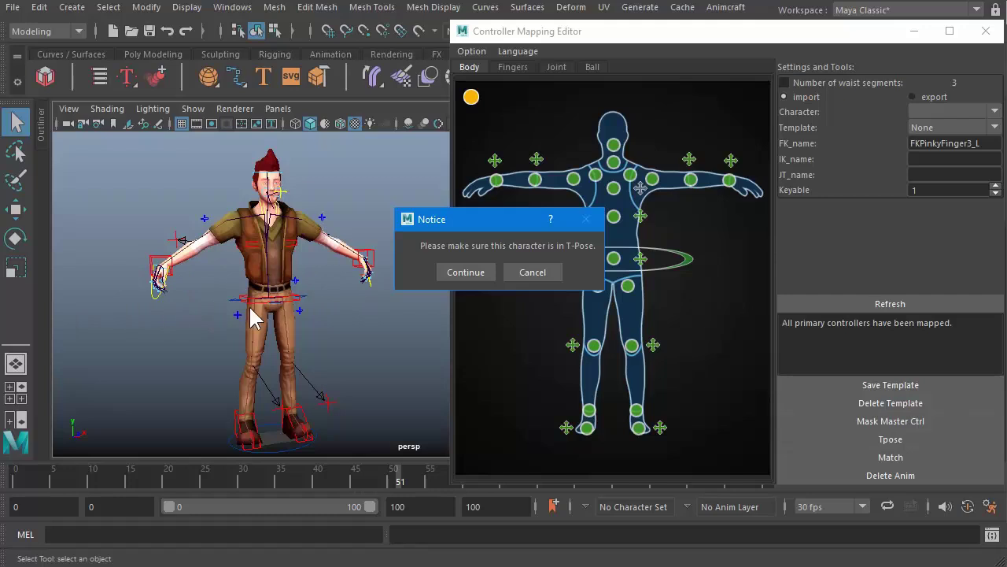
left_click(467, 271)
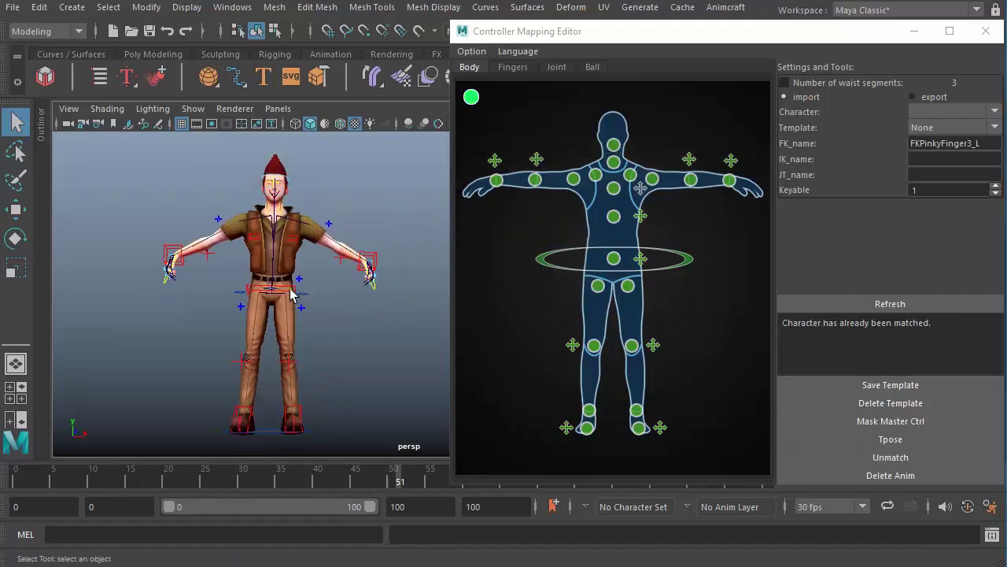
scroll(346, 277, "down", 1)
mouse_move(311, 292)
middle_mouse_down("alt")
mouse_move(346, 277)
mouse_move(308, 290)
middle_mouse_up("alt")
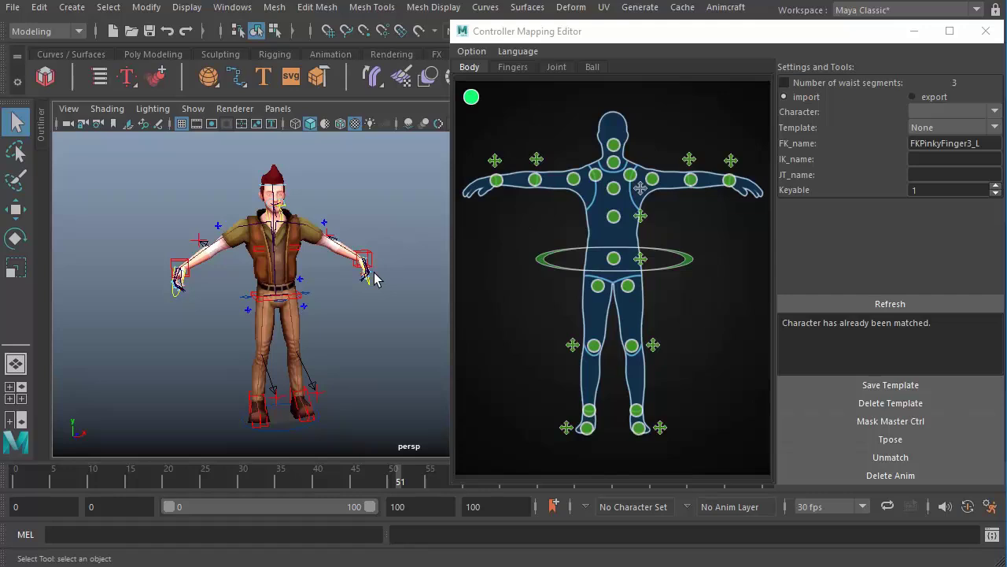
left_click(520, 65)
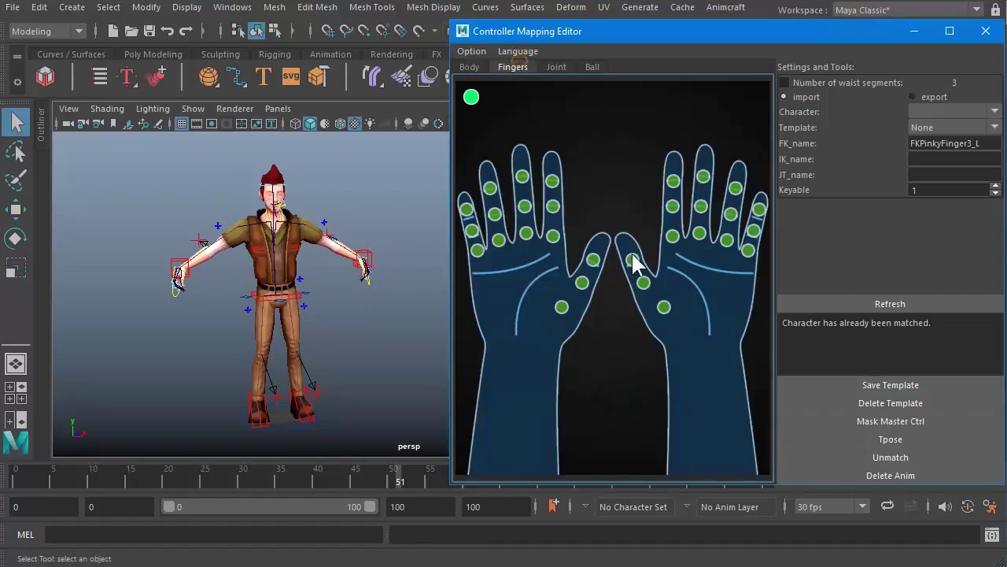
left_click(470, 67)
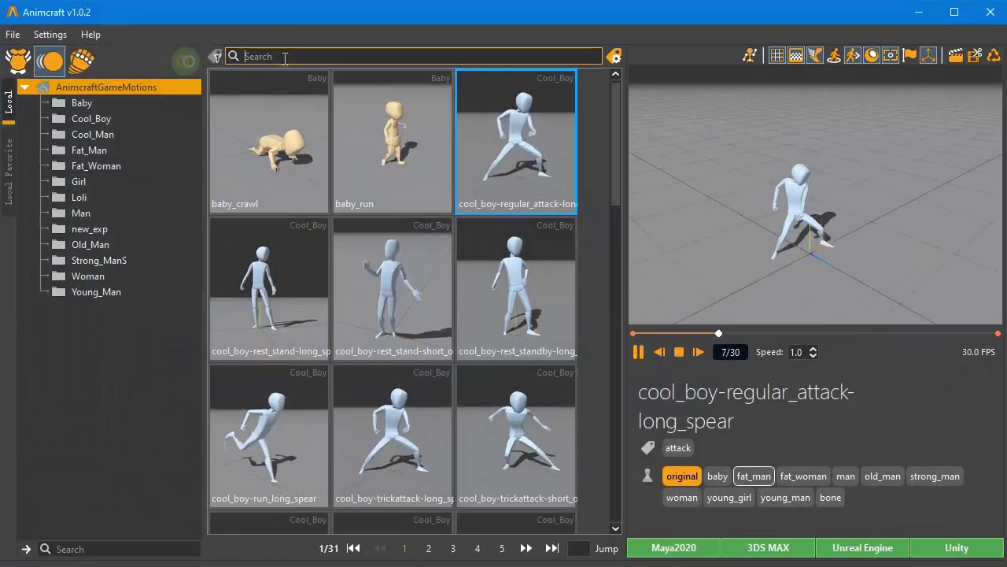
In Animcraft, search the motion library for "talk" and select the cool_man_talk2_staff motion for a close preview.
type("talk")
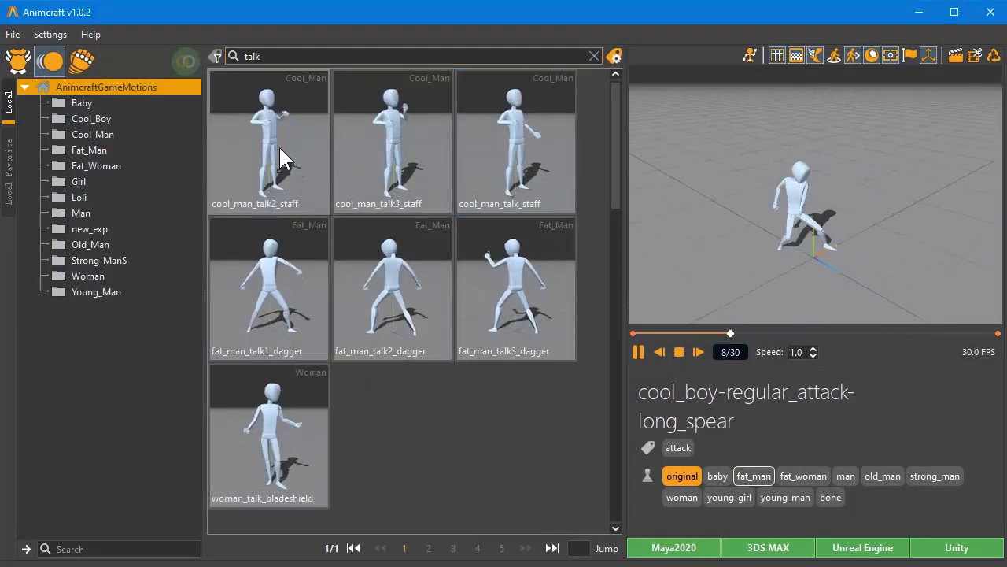
left_click(294, 139)
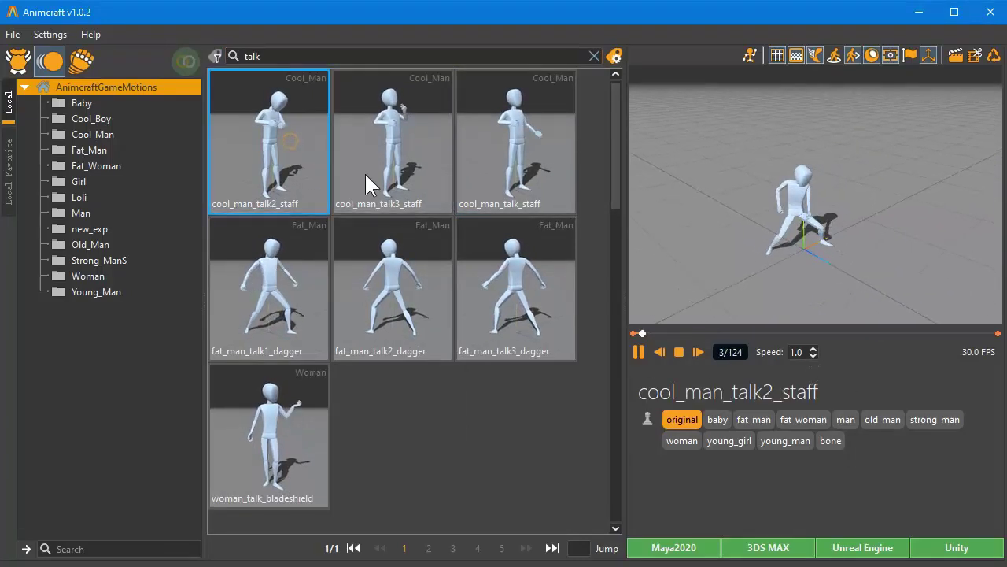
scroll(798, 213, "up", 3)
scroll(804, 217, "up", 2)
left_click_drag(804, 216, 761, 185)
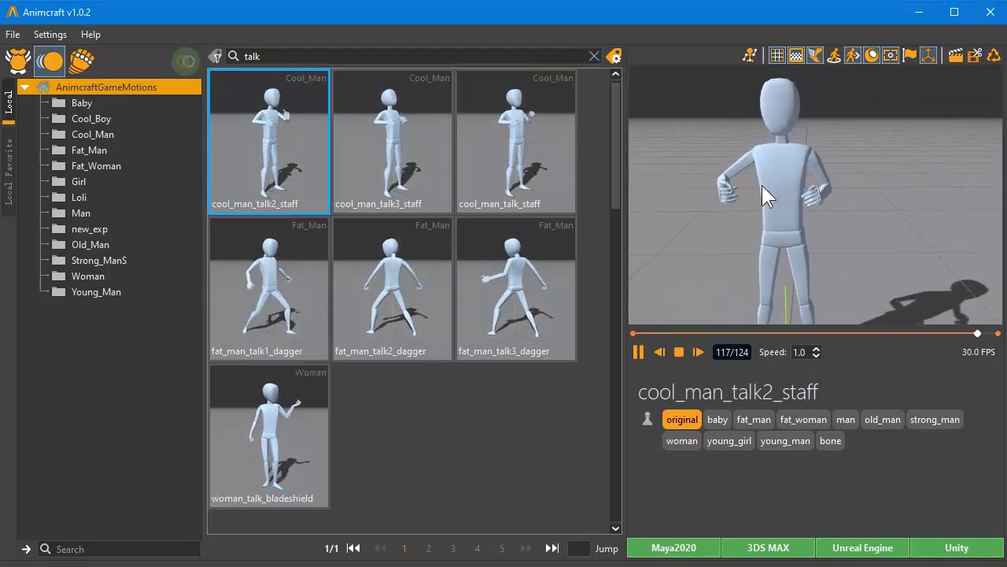
scroll(797, 193, "down", 2)
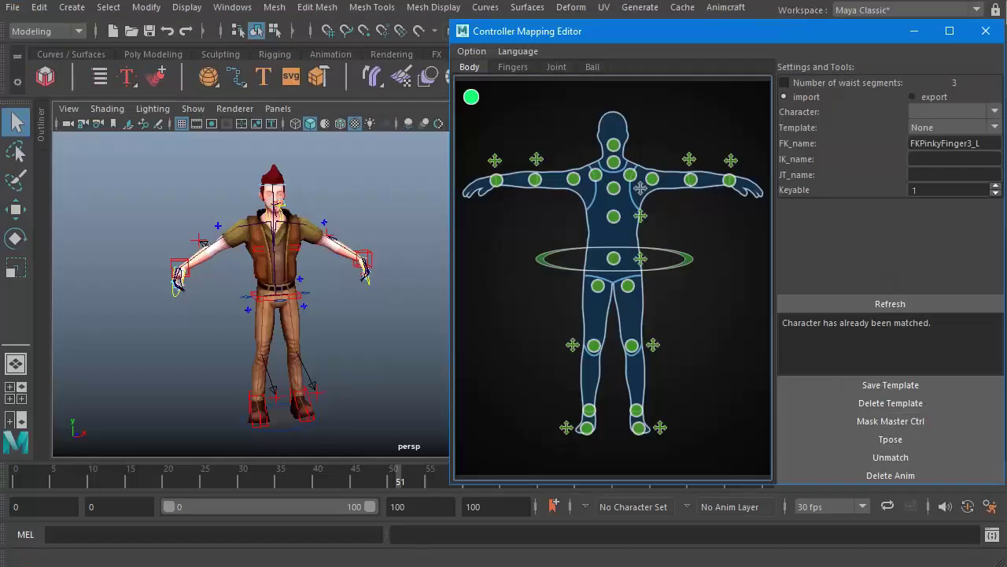
Send the original cool_man_talk2_staff motion from Animcraft to Maya2020 and create the animation from frame 51 to 175.
left_click_drag(282, 301, 279, 340, "alt")
middle_click_drag(231, 324, 350, 327, "alt")
scroll(315, 311, "down", 3)
left_click_drag(274, 293, 264, 285, "alt")
middle_click_drag(301, 314, 275, 315, "alt")
scroll(315, 313, "up", 2)
middle_click_drag(350, 313, 323, 313, "alt")
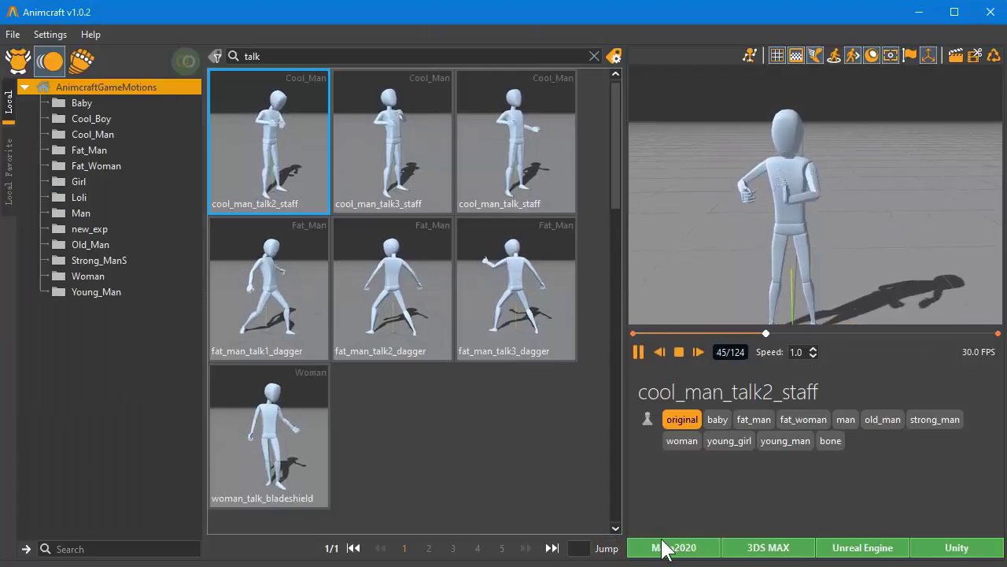
left_click(708, 443)
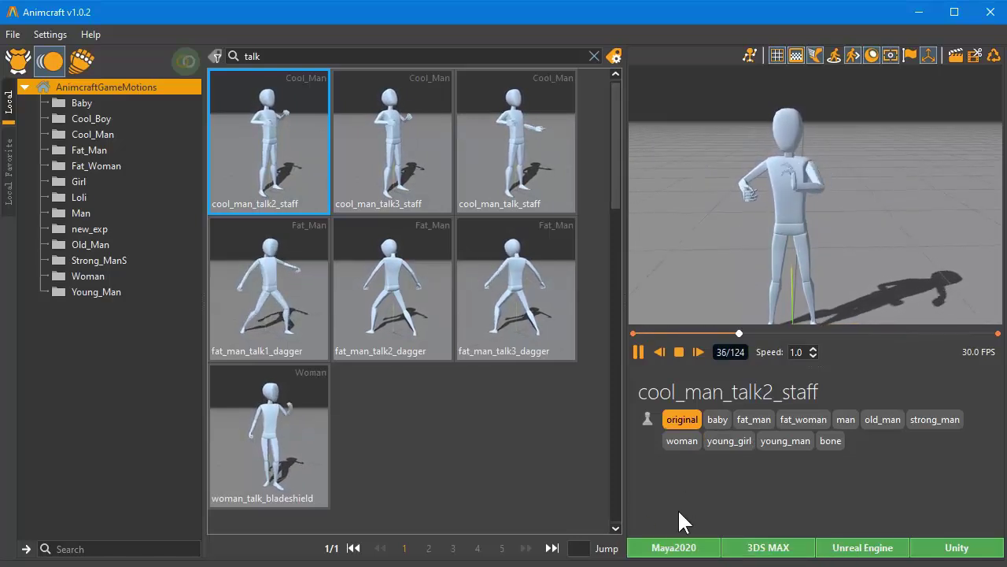
left_click(666, 547)
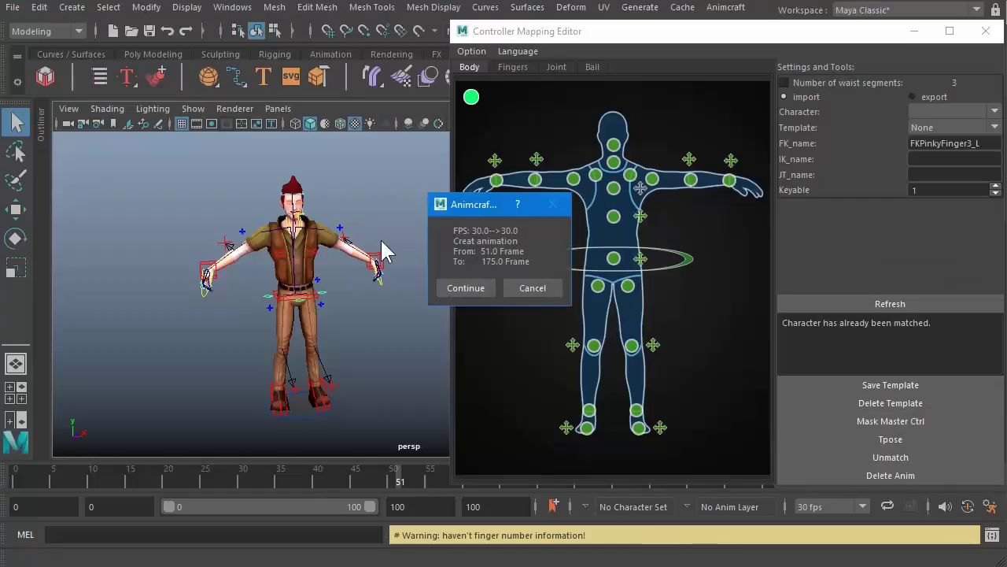
left_click(467, 285)
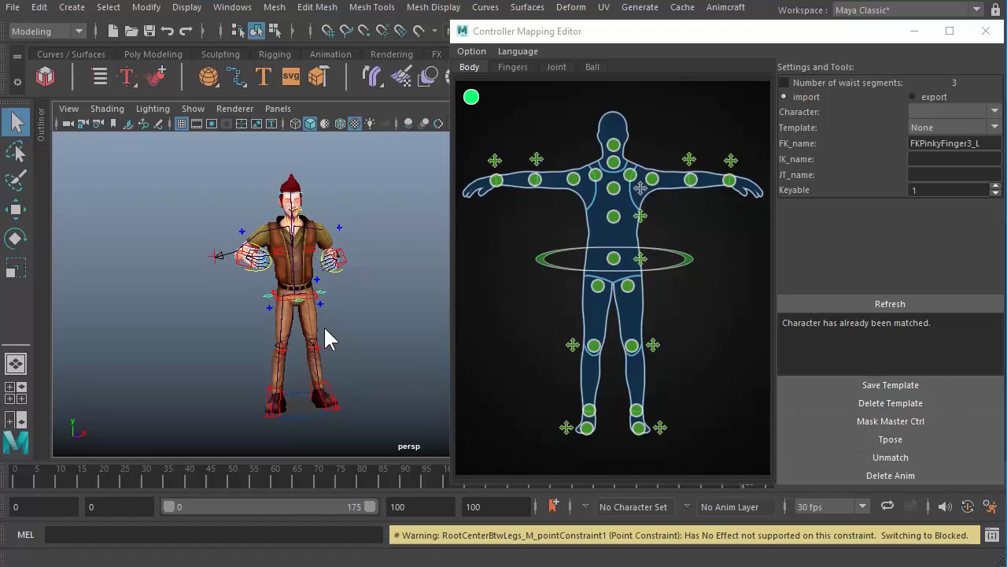
left_click(526, 269)
Examine the animated character's hands and fingers up close from several angles, scrubbing the animation to frame 88.
left_click_drag(339, 286, 284, 289, "alt")
right_click_drag(284, 290, 344, 315, "alt")
middle_click_drag(344, 314, 343, 370, "alt")
right_click_drag(311, 347, 333, 333, "alt")
left_click_drag(323, 353, 350, 338, "alt")
middle_click_drag(350, 339, 341, 374, "alt")
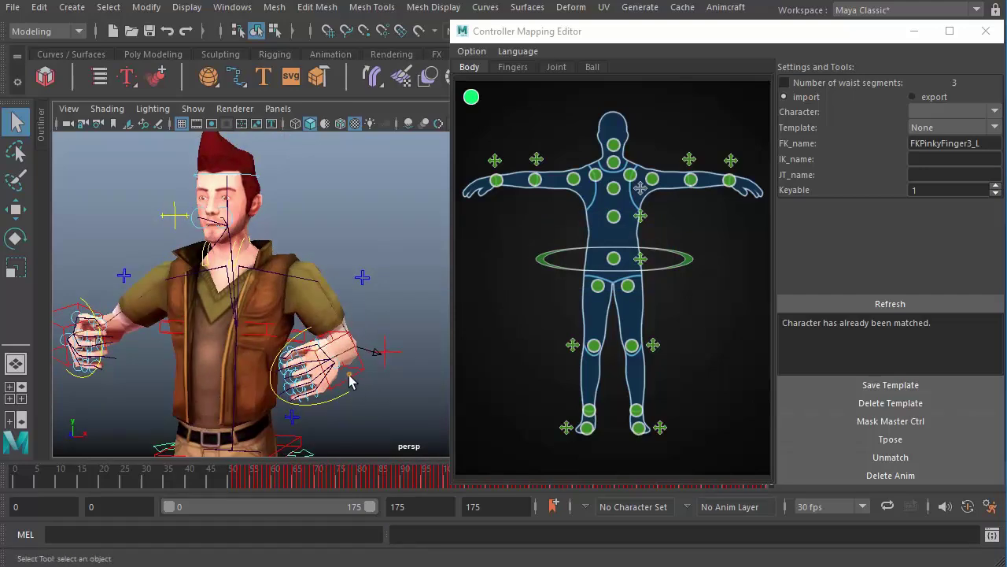
left_click(350, 375)
right_click_drag(357, 402, 319, 362, "alt")
left_click_drag(356, 472, 409, 476)
right_click_drag(315, 354, 238, 308, "alt")
left_click_drag(238, 308, 329, 292, "alt")
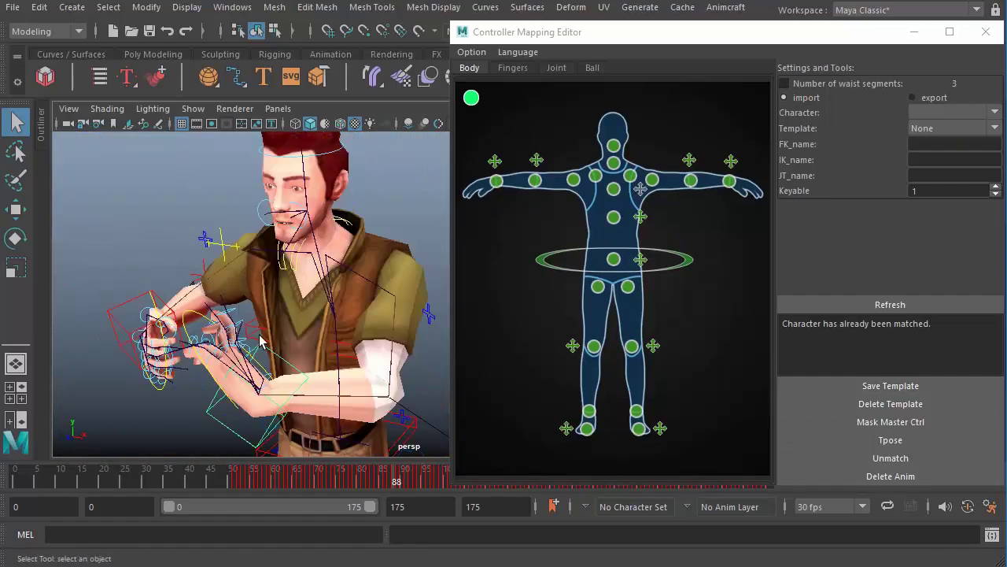
left_click_drag(261, 340, 219, 358, "alt")
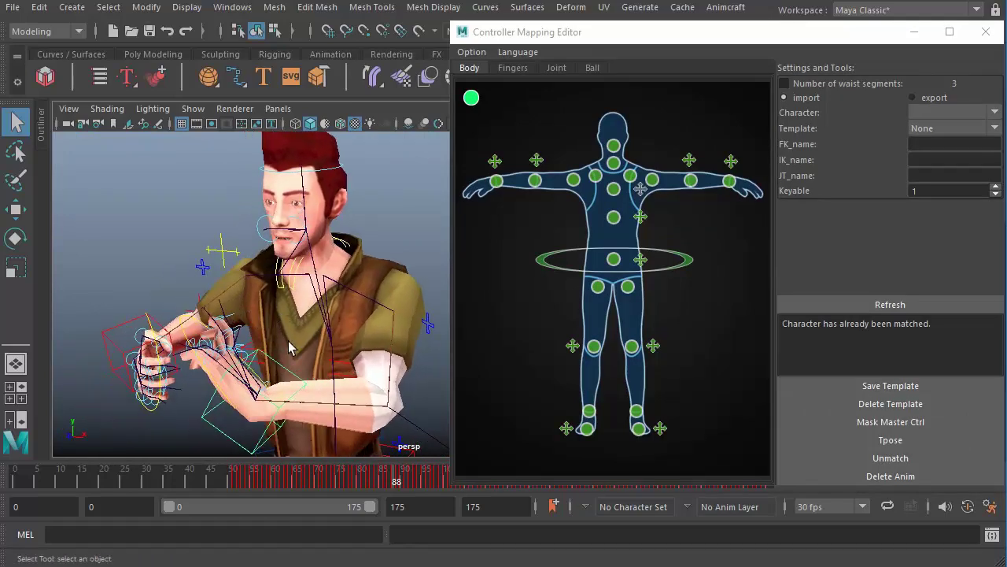
left_click_drag(303, 327, 318, 322, "alt")
Save the scene as a new Maya ASCII file named Mapping_02.ma in the ac_samples folder.
left_click(13, 7)
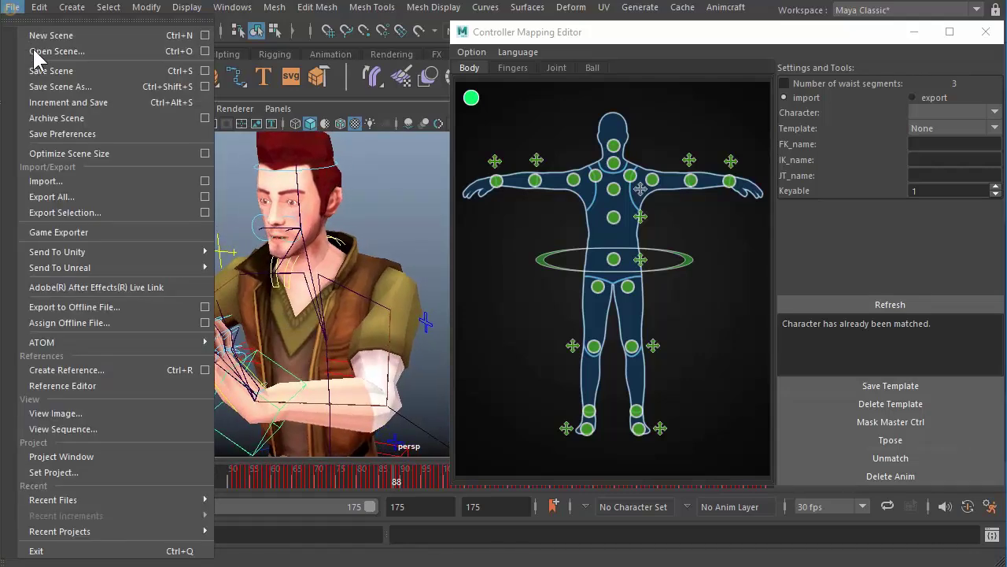
left_click(61, 87)
left_click(176, 469)
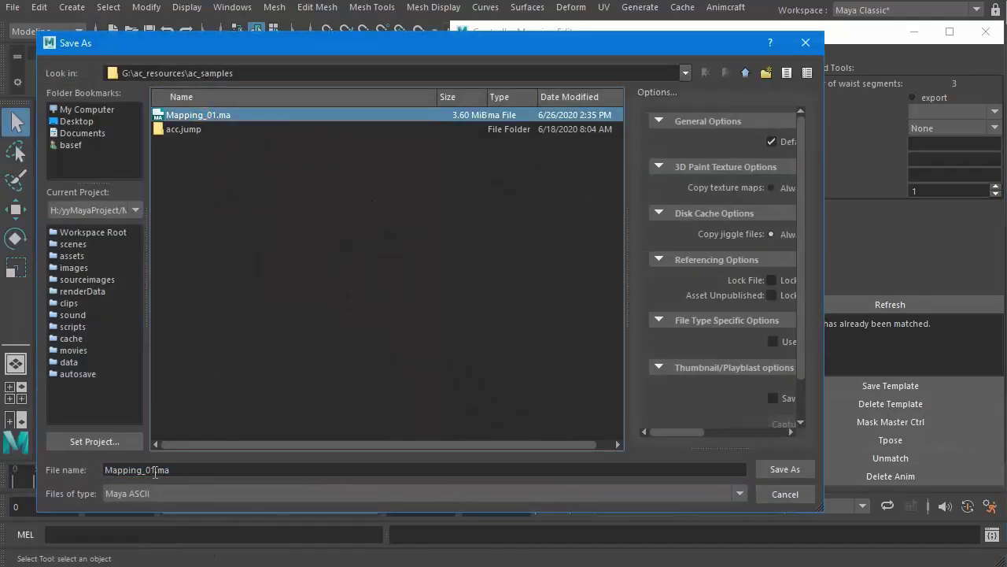
key("BackSpace")
type("2")
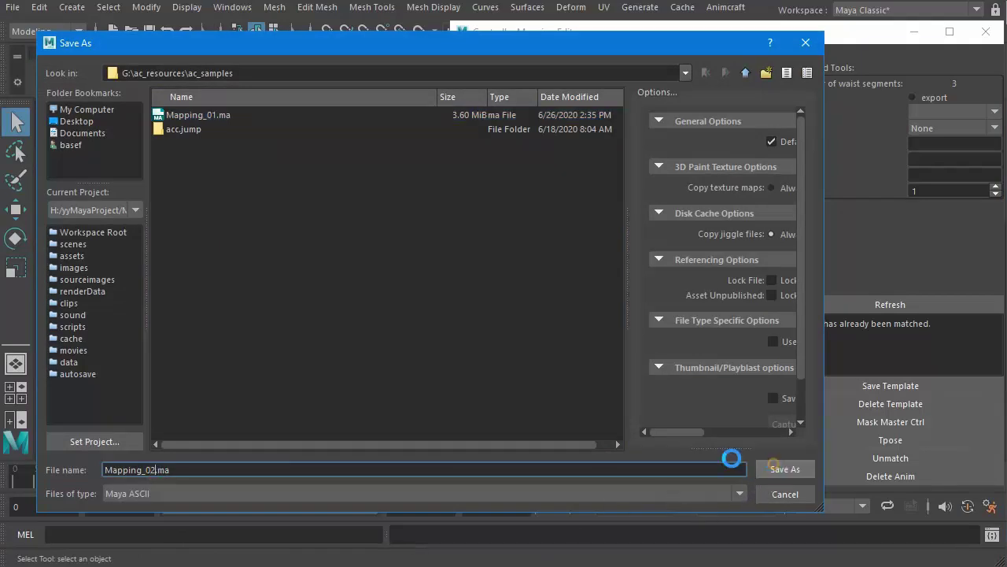
left_click(771, 463)
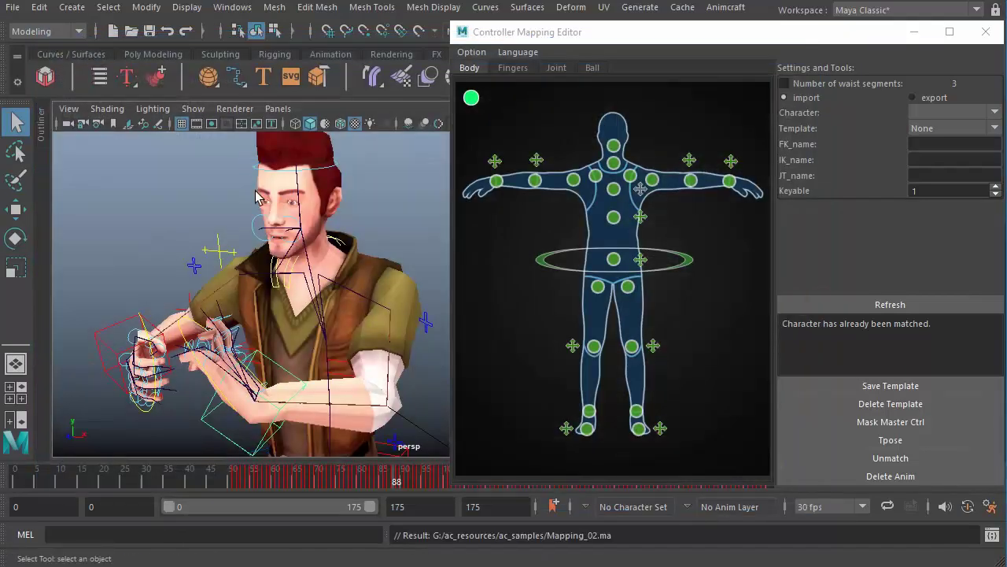